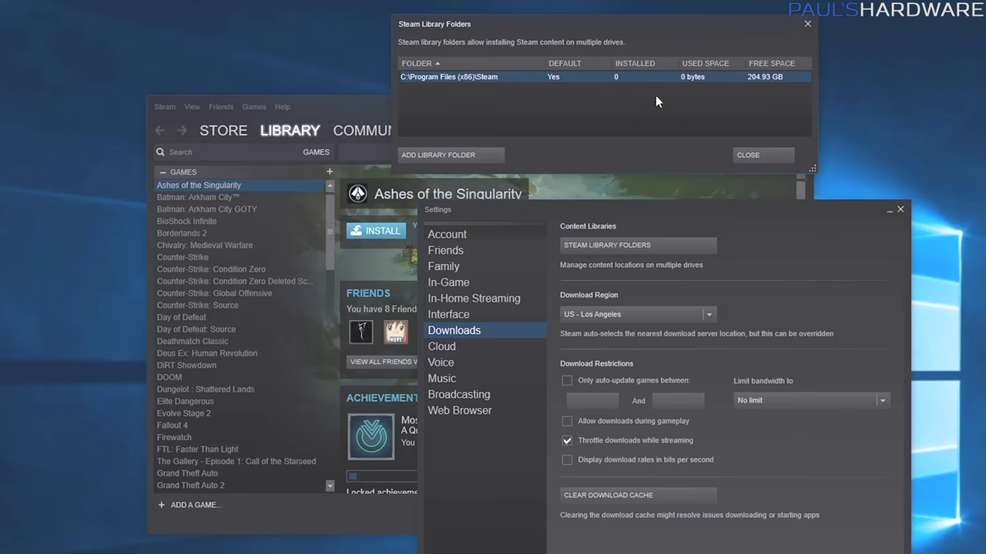
Add the existing folder D:\Games\SteamLibrary as a new Steam library folder.
left_click(467, 156)
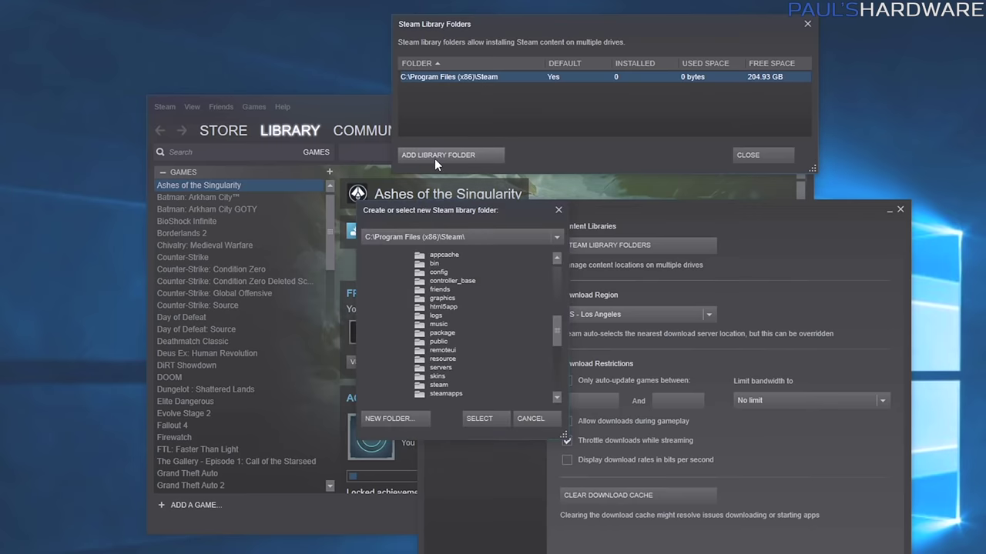
left_click_drag(469, 211, 449, 207)
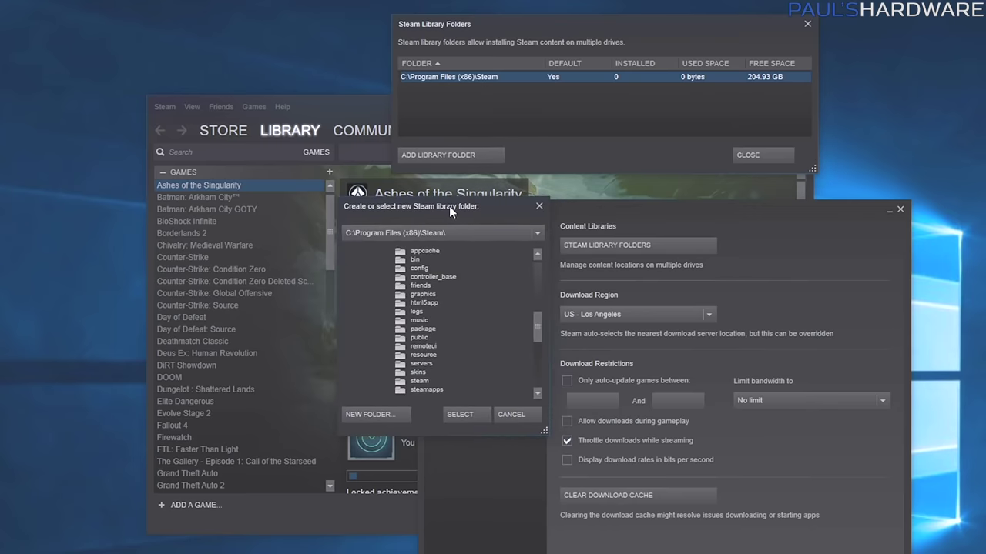
left_click(537, 231)
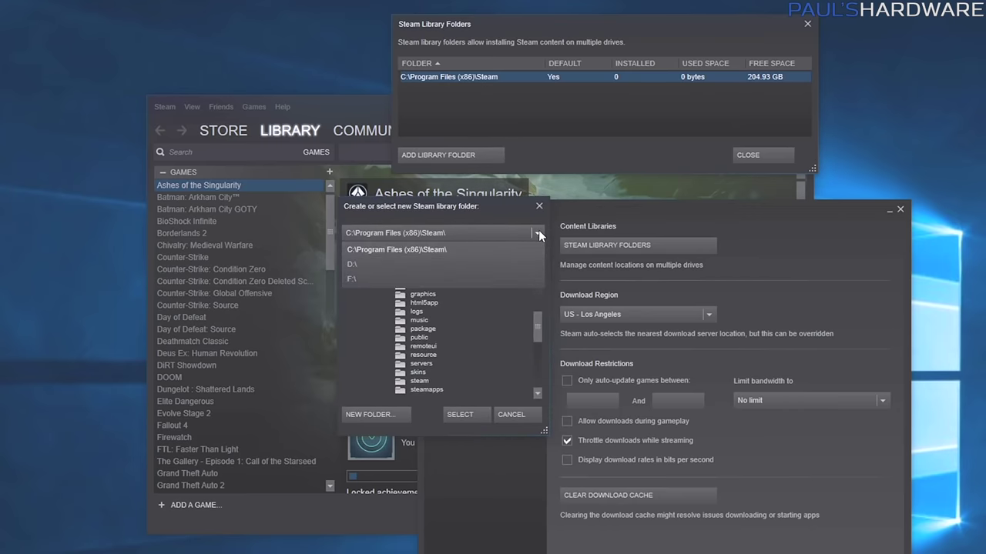
left_click(468, 264)
left_click(461, 198)
left_click(453, 222)
left_click(439, 228)
left_click(415, 227)
left_click(456, 235)
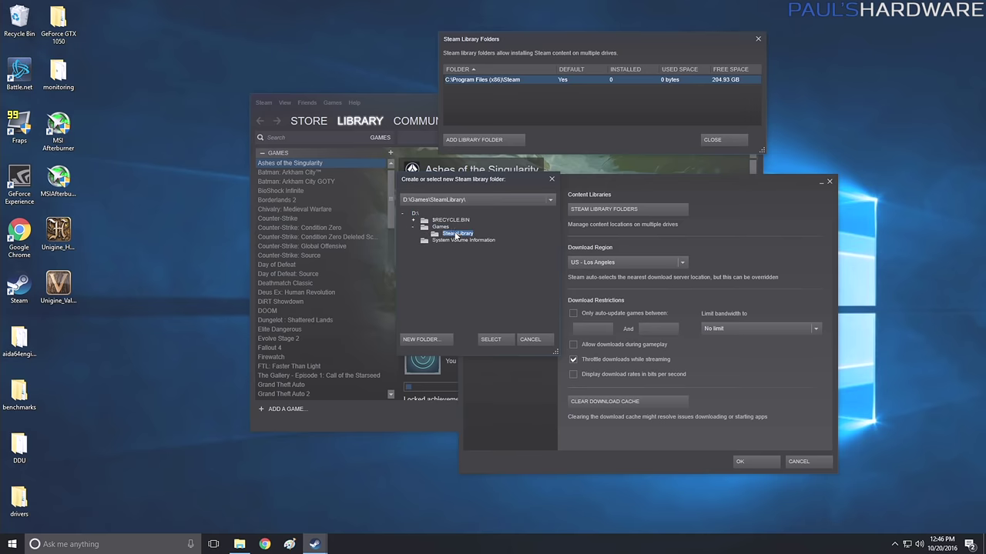
left_click(489, 339)
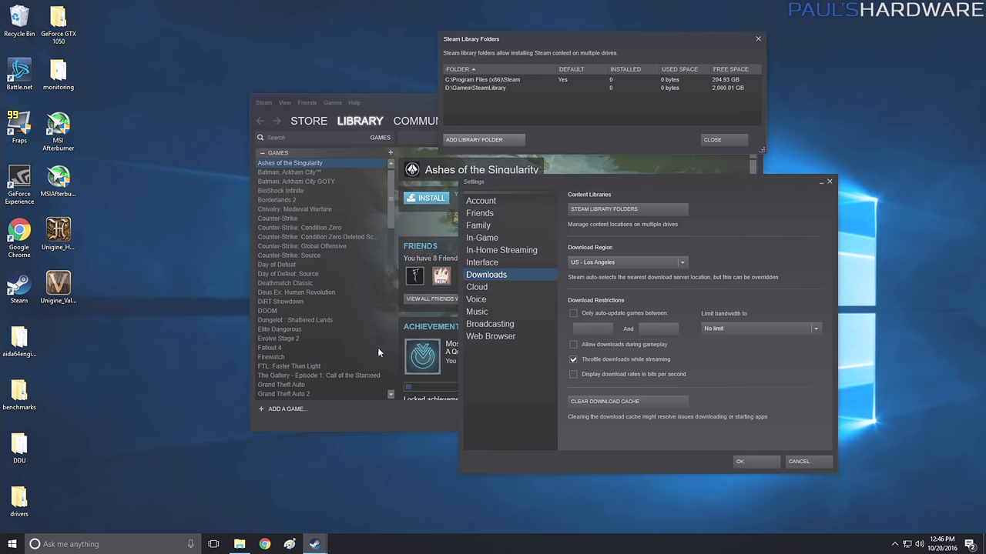
Close the library folders list, minimize the main Steam window and accept the settings.
left_click_drag(607, 52, 582, 49)
left_click(464, 85)
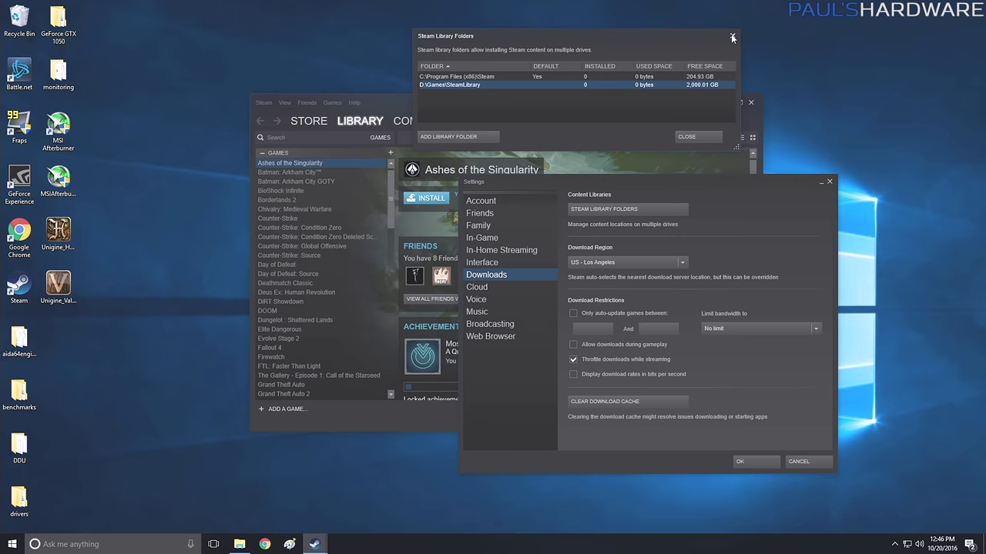
left_click(456, 77)
left_click(455, 84)
left_click(733, 37)
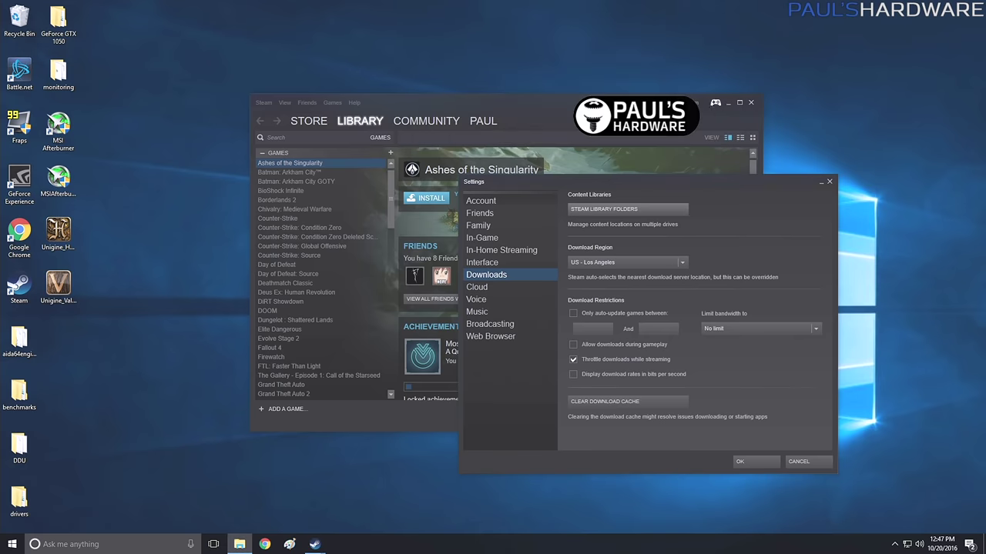
left_click(727, 103)
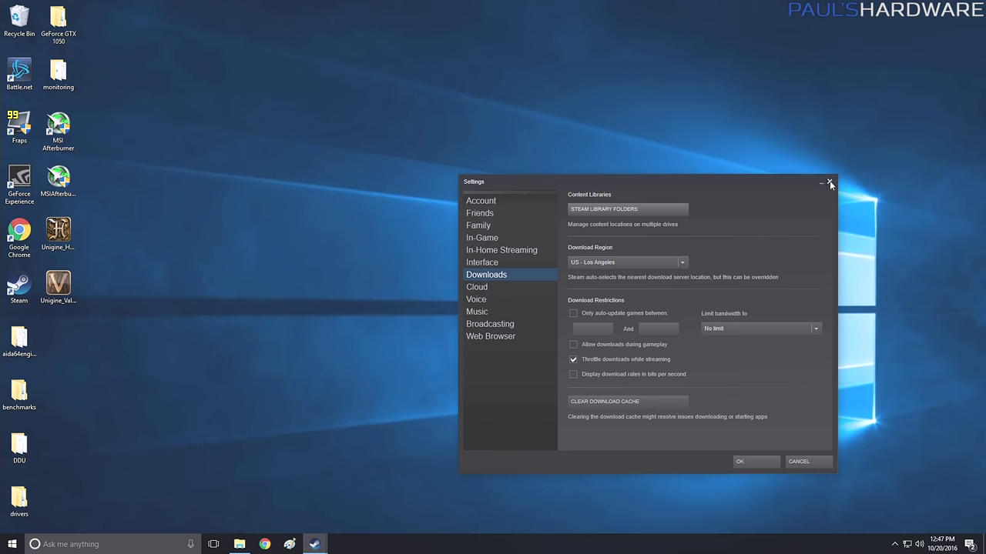
left_click(754, 466)
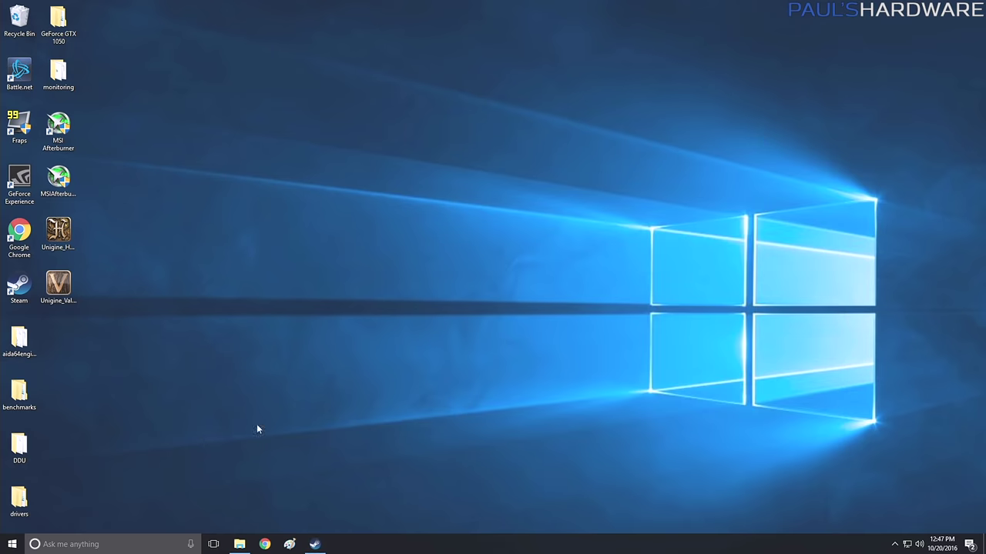
Switch to File Explorer and exit Steam completely so it no longer runs in the background.
left_click(239, 544)
left_click_drag(469, 47, 661, 44)
left_click(894, 545)
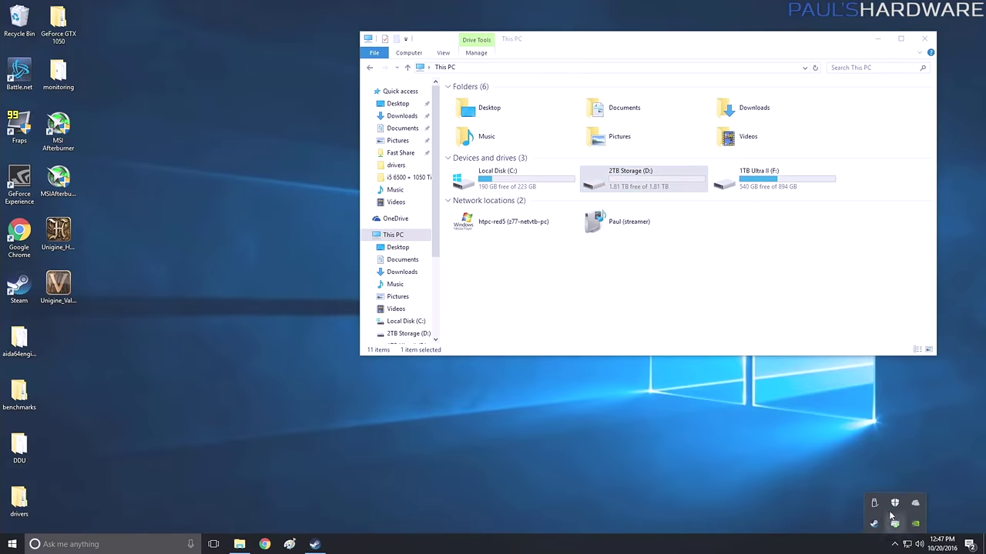
right_click(873, 527)
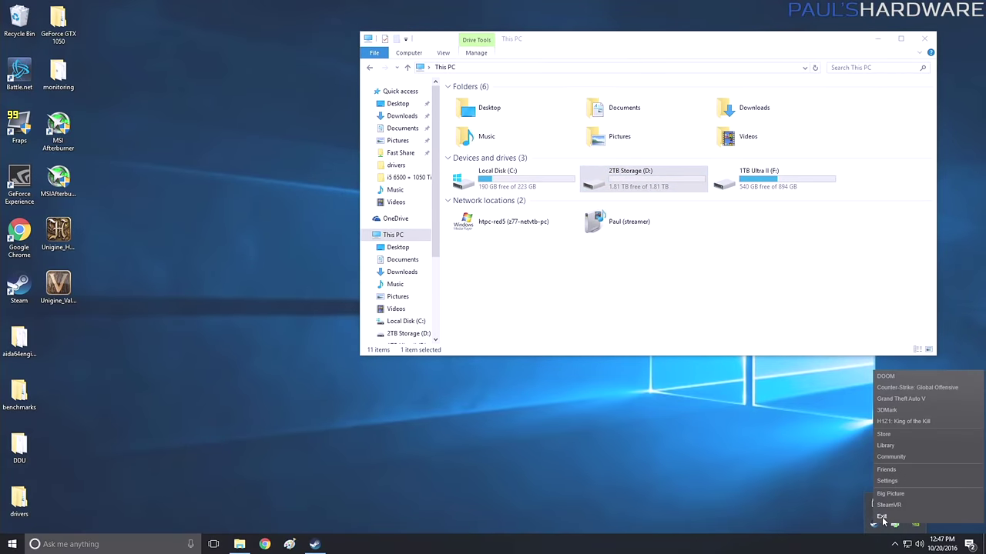
left_click(883, 517)
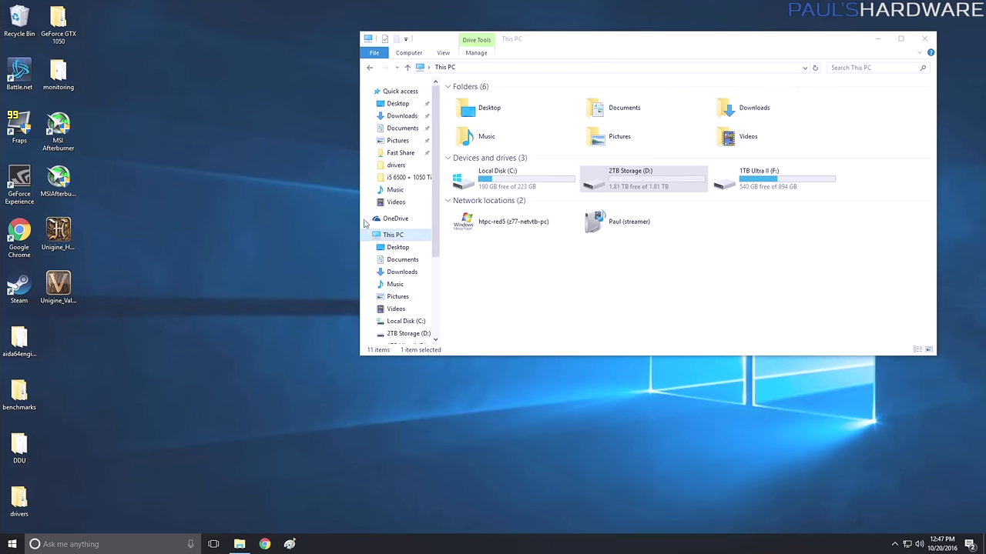
Open the steamapps folder inside D:\Games\SteamLibrary on the 2TB Storage drive.
double_click(644, 179)
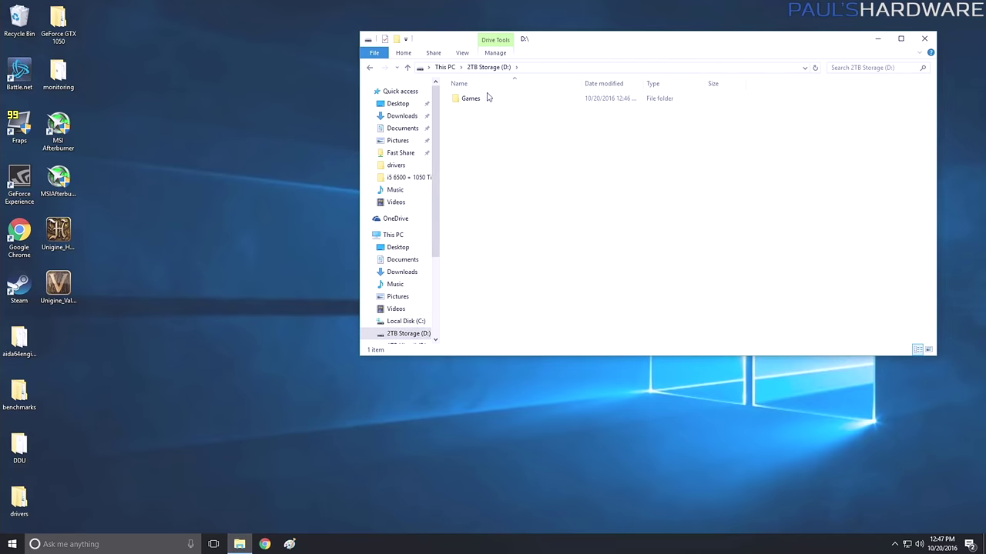
double_click(489, 98)
double_click(493, 100)
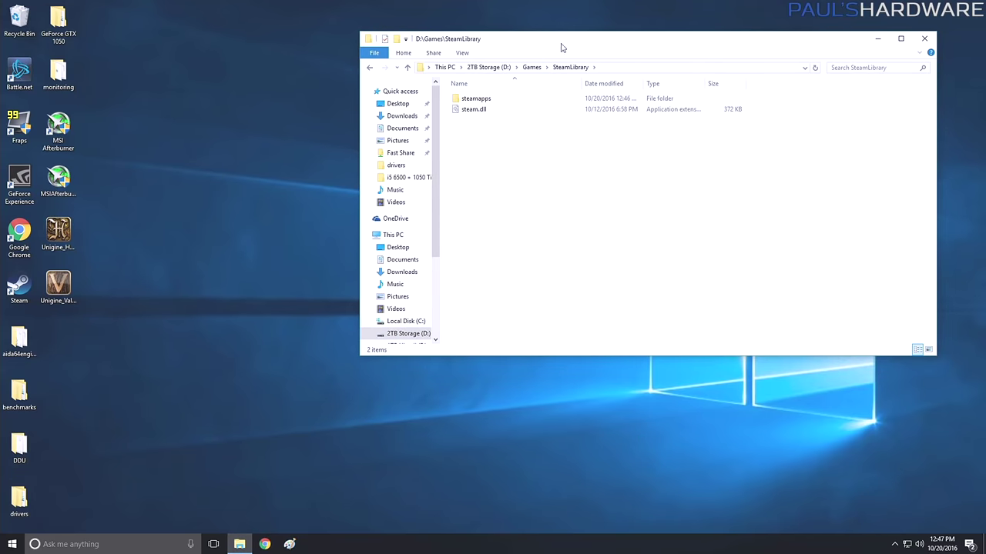
left_click_drag(562, 47, 592, 47)
left_click(508, 100)
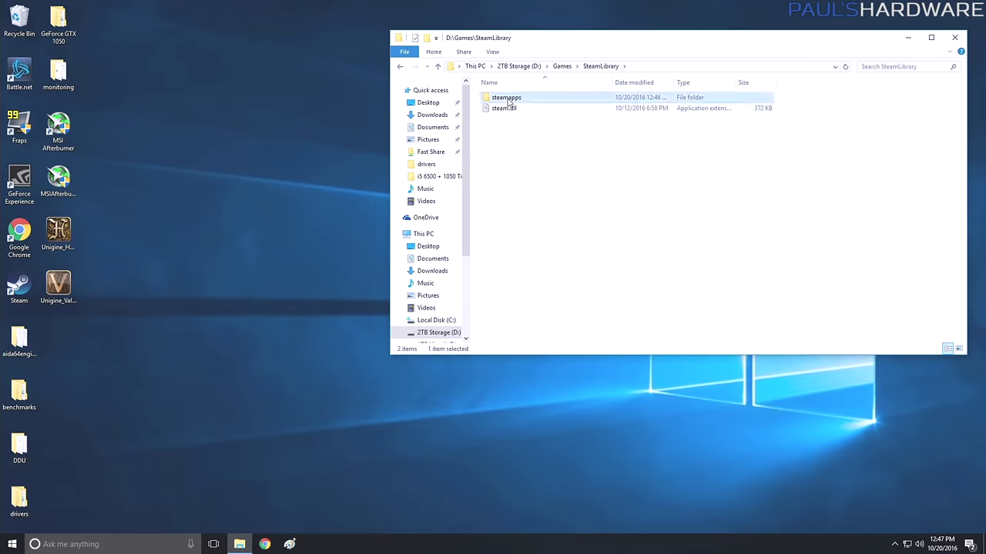
double_click(508, 101)
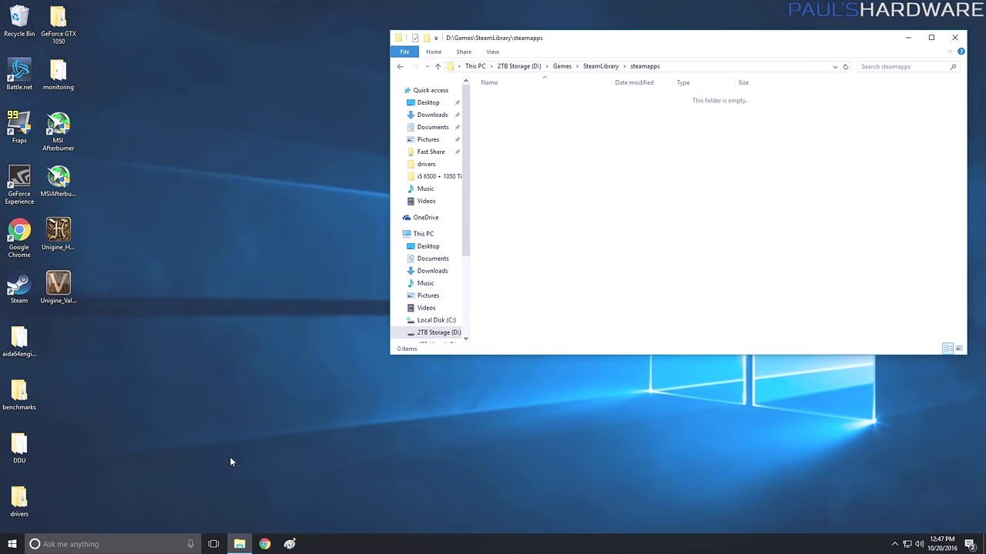
Open a second File Explorer window at F:\Games\SteamLibrary\steamapps\common on the 1TB Ultra II drive.
right_click(243, 544)
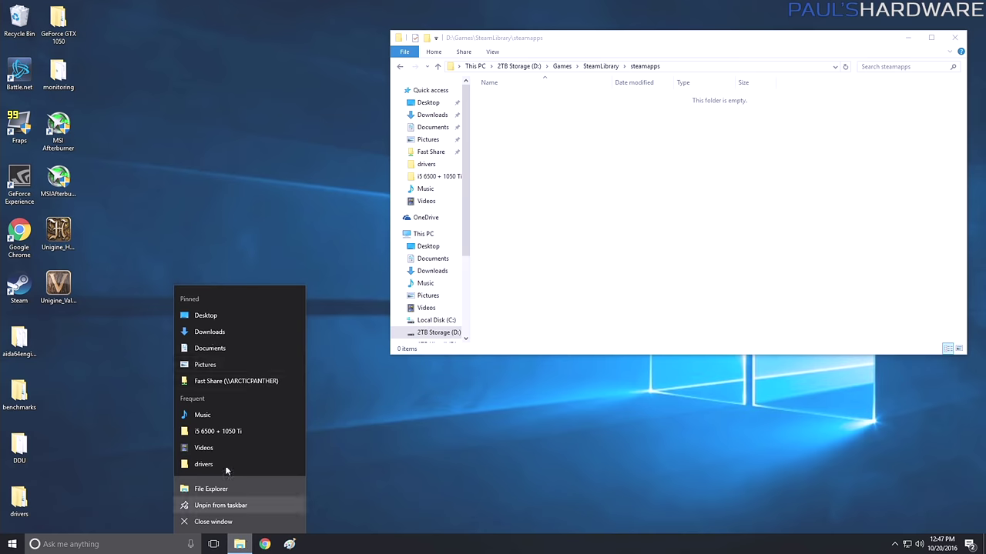
left_click(211, 488)
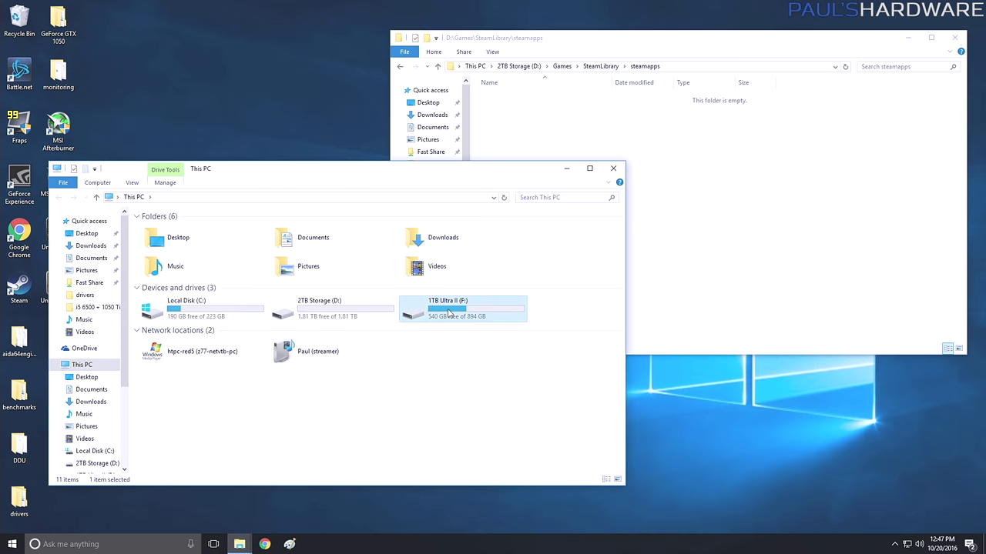
double_click(447, 304)
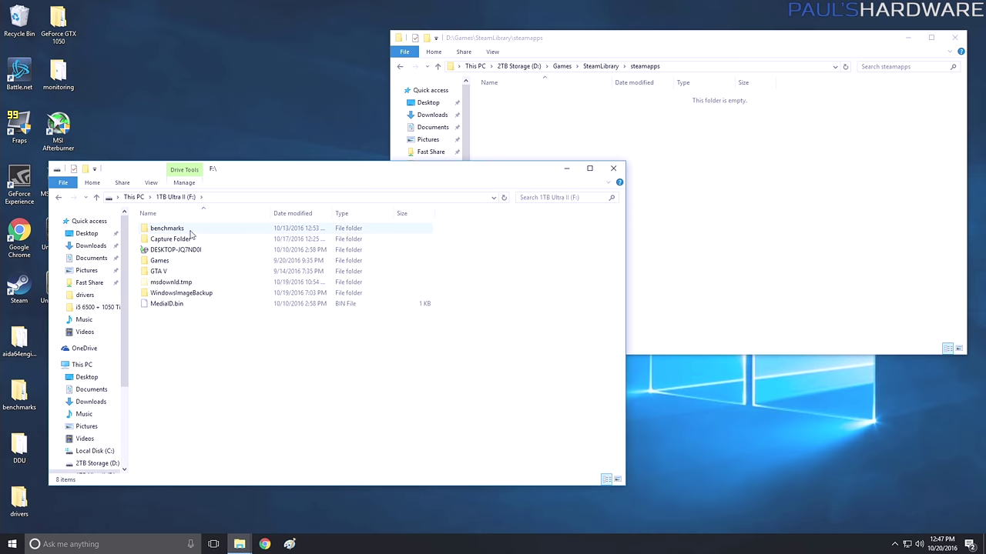
double_click(185, 261)
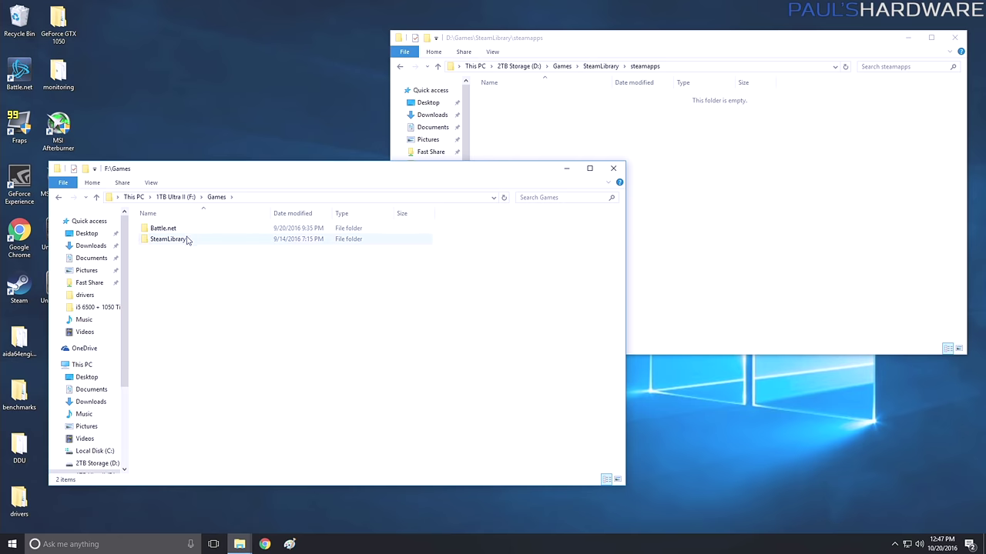
double_click(186, 240)
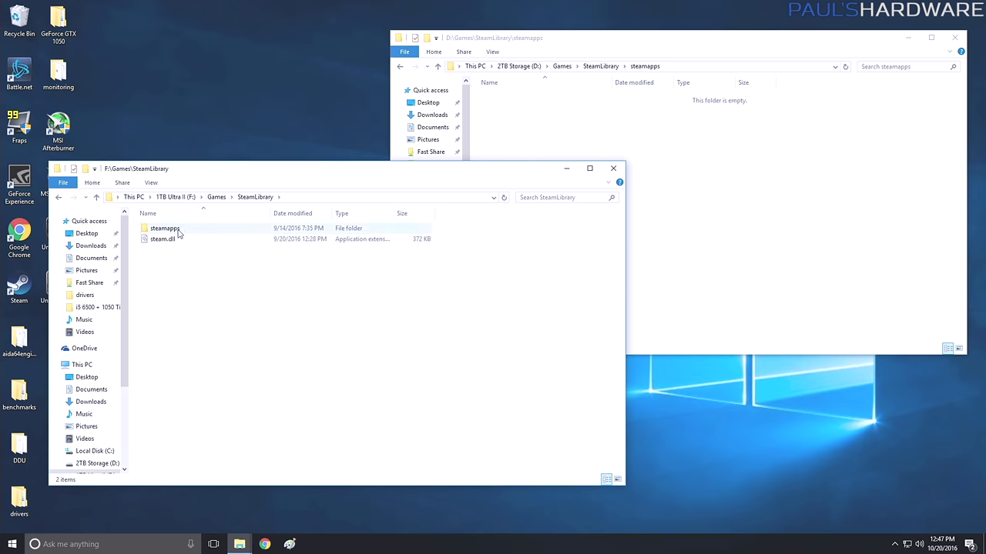
double_click(179, 231)
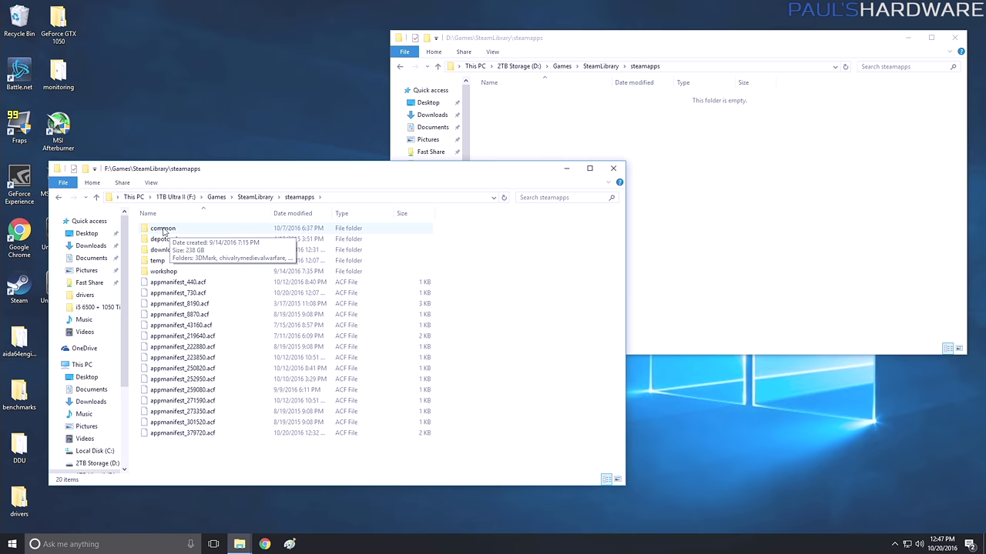
double_click(162, 229)
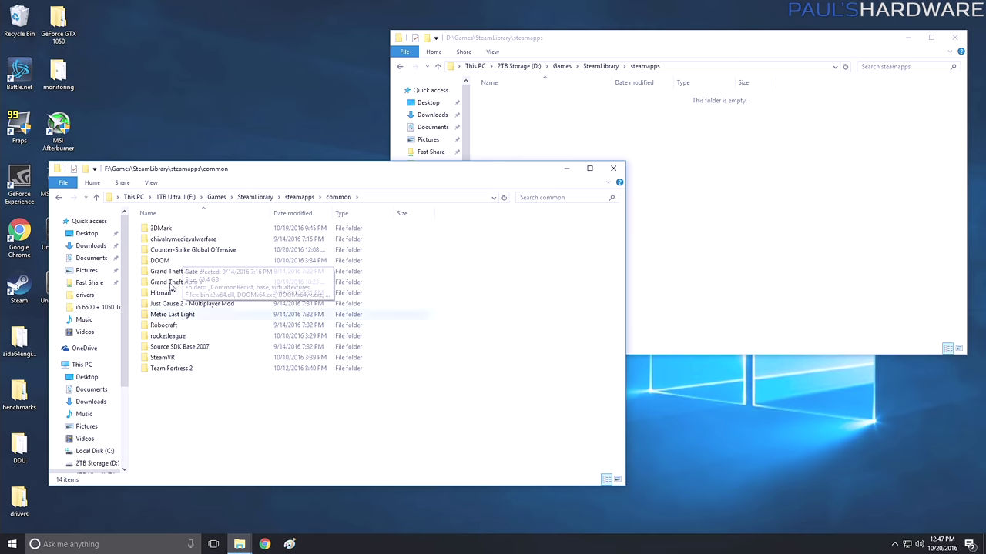
Create a folder named common in D:\Games\SteamLibrary\steamapps and open it.
left_click(624, 146)
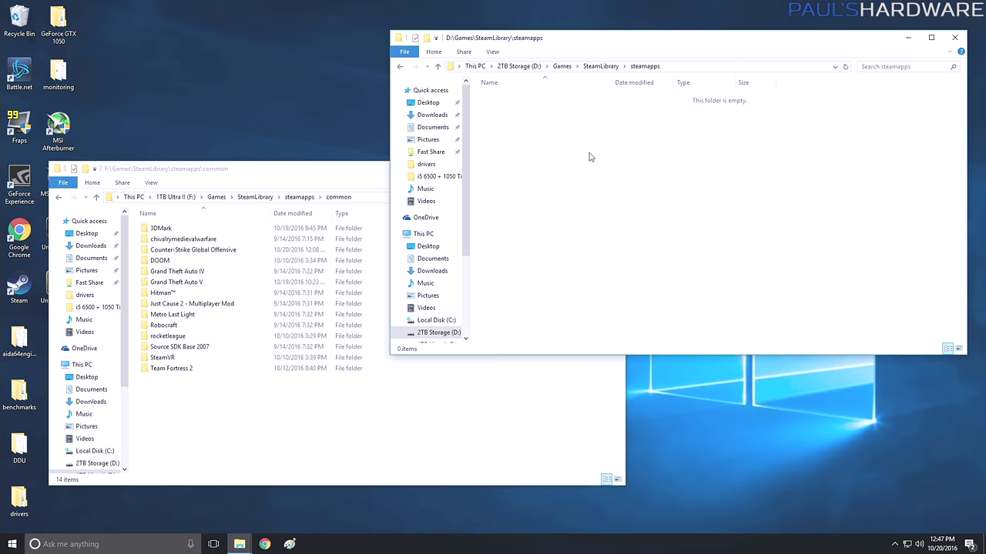
key("ctrl+shift+n")
type("common")
key("Return")
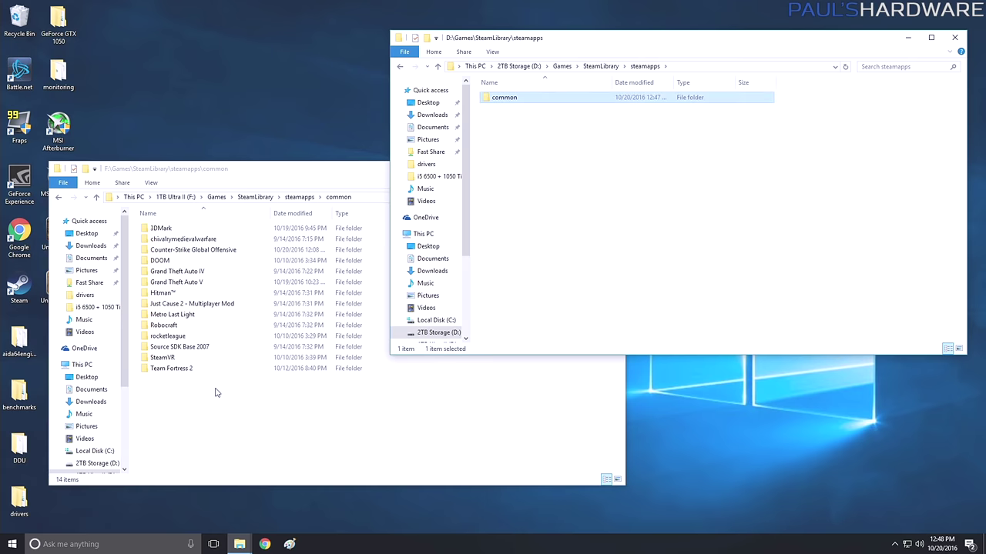
double_click(528, 101)
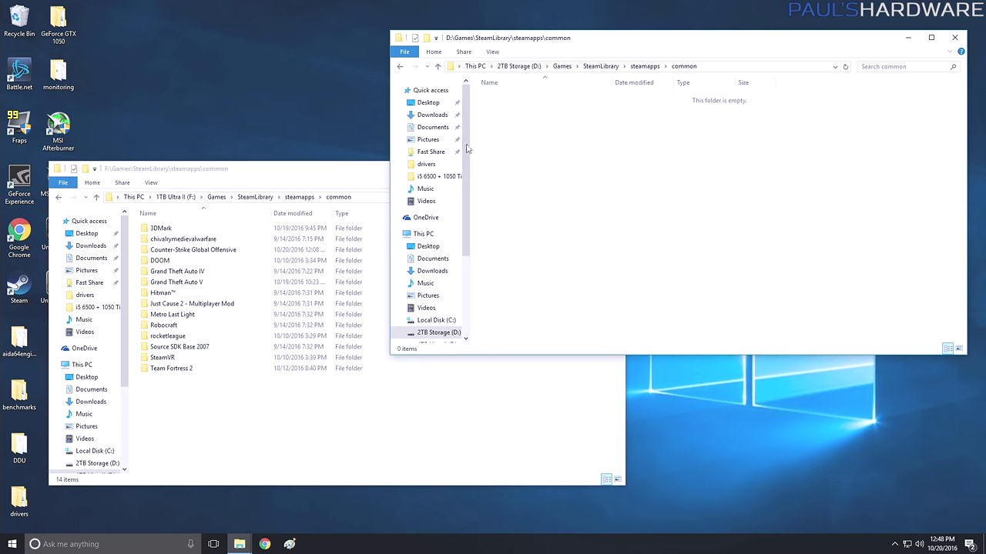
Copy the chivalrymedievalwarfare folder from the F: drive into the new common folder on D:, and close the source window.
left_click(337, 401)
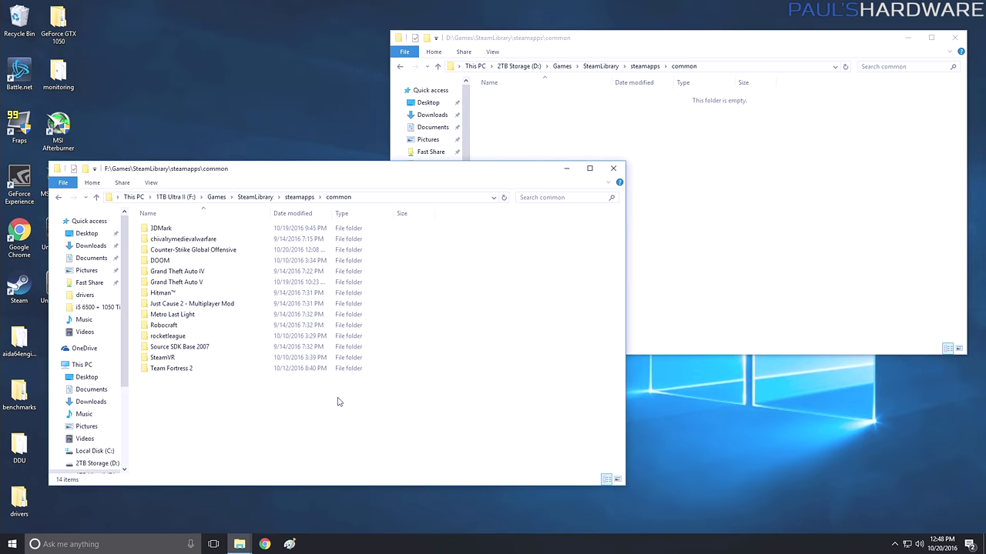
left_click(191, 242)
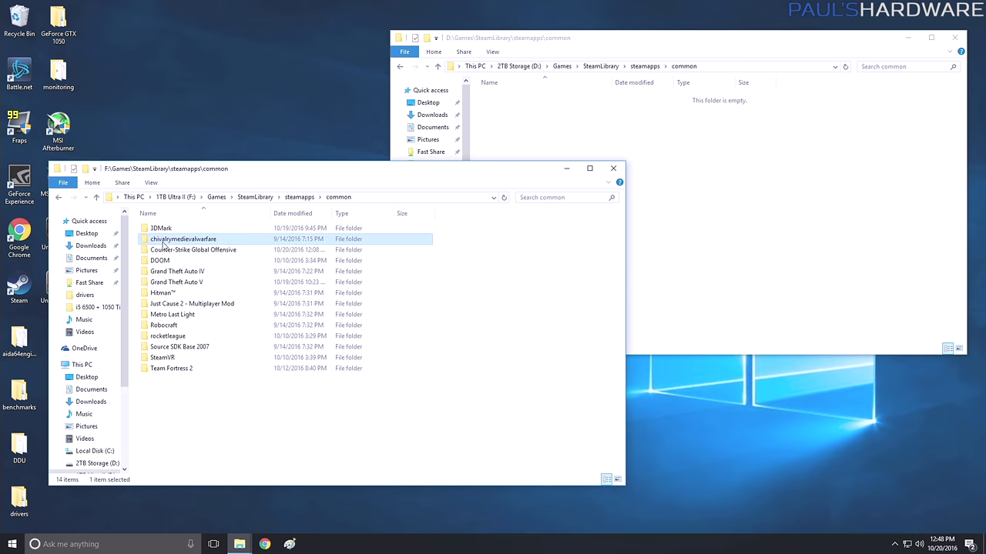
left_click_drag(159, 244, 563, 147)
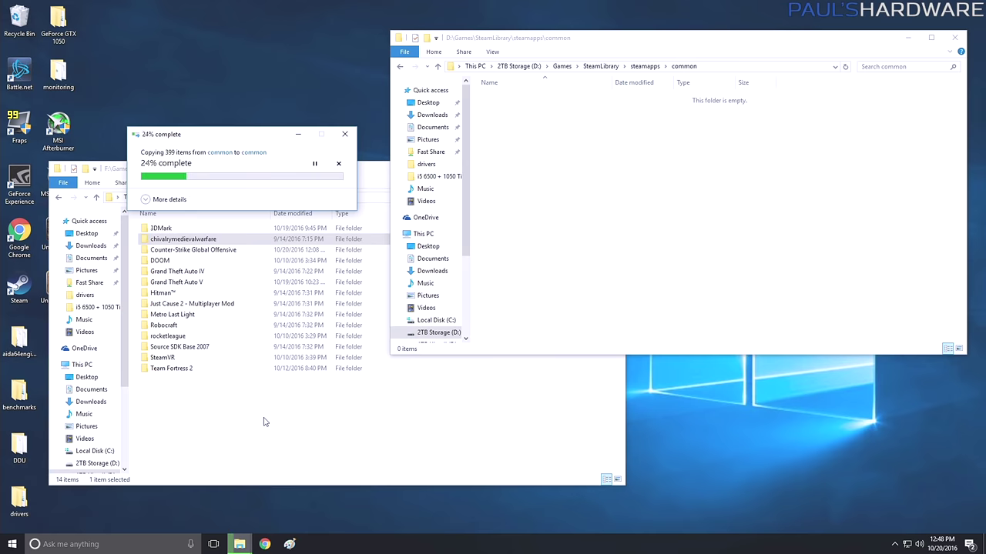
left_click(147, 200)
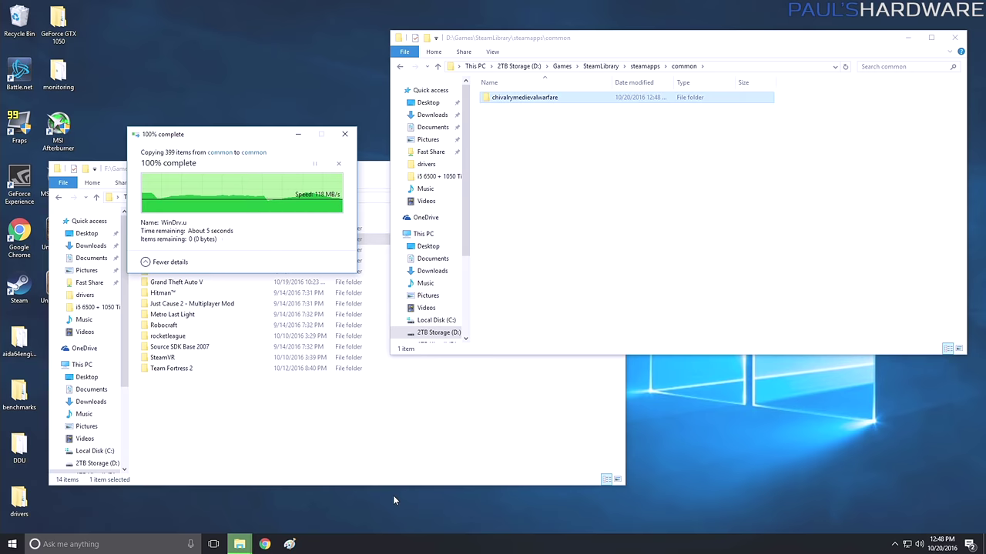
left_click(614, 168)
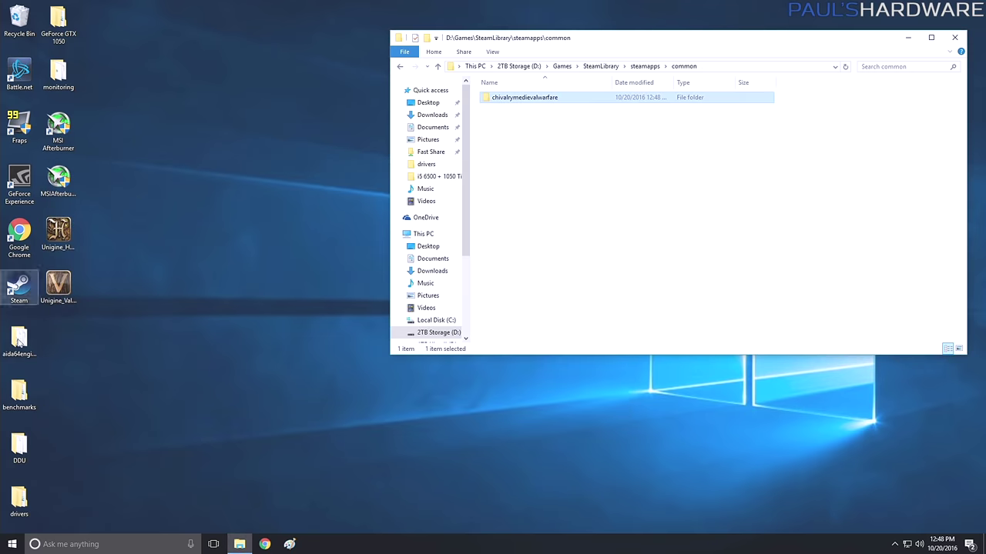
Launch Steam and start installing Chivalry: Medieval Warfare from the library under D:\Games\SteamLibrary.
double_click(27, 285)
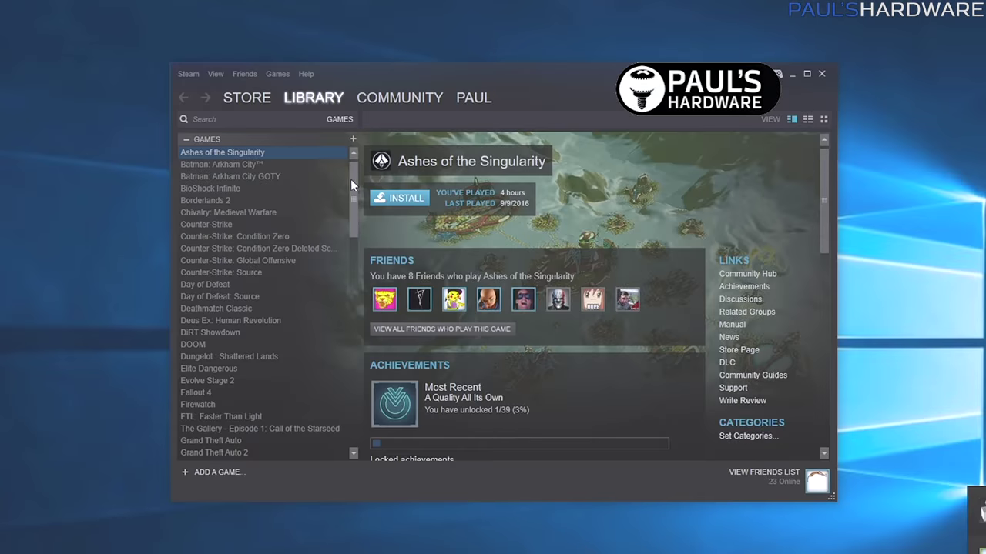
mouse_move(351, 178)
left_mouse_down()
mouse_move(364, 209)
mouse_move(368, 174)
left_mouse_up()
left_click(222, 212)
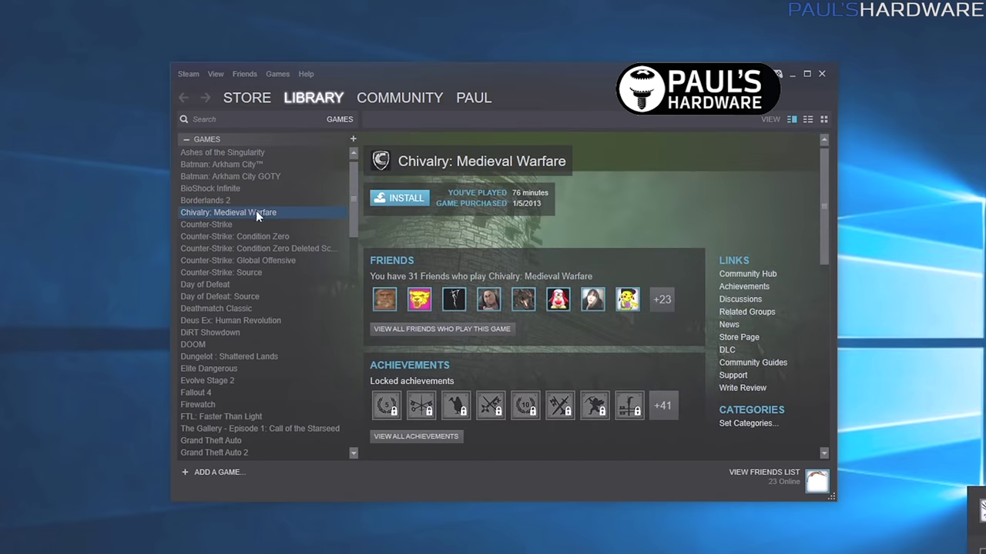
left_click(407, 198)
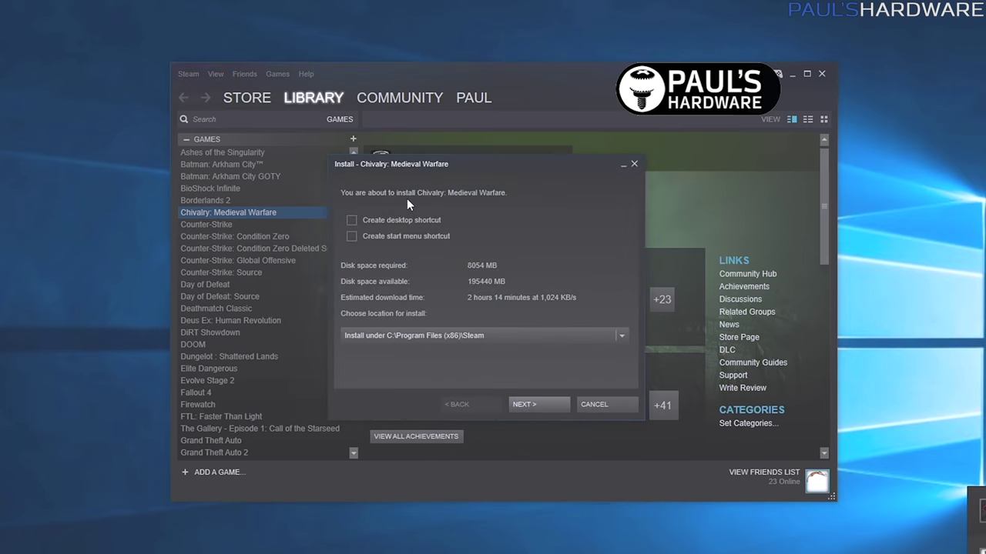
left_click(624, 337)
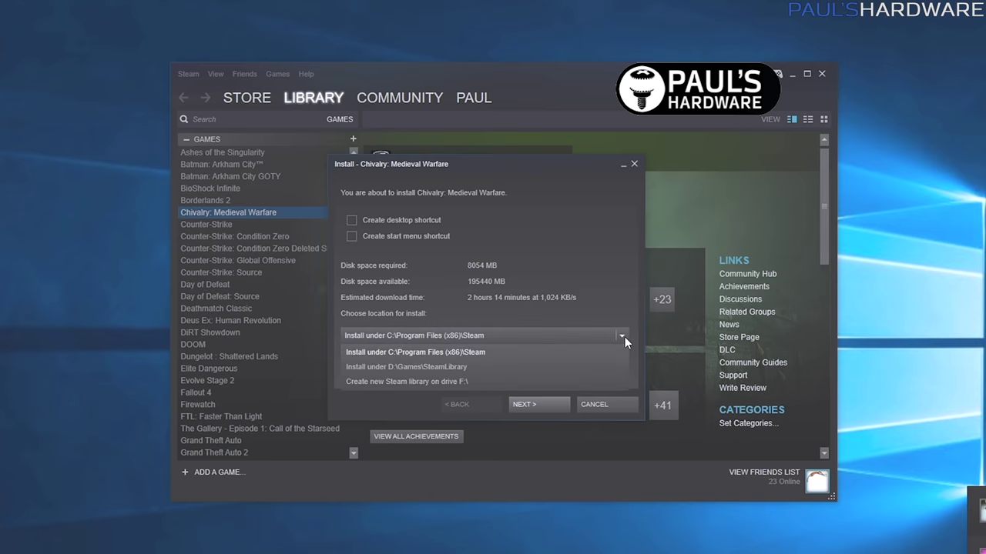
left_click(436, 368)
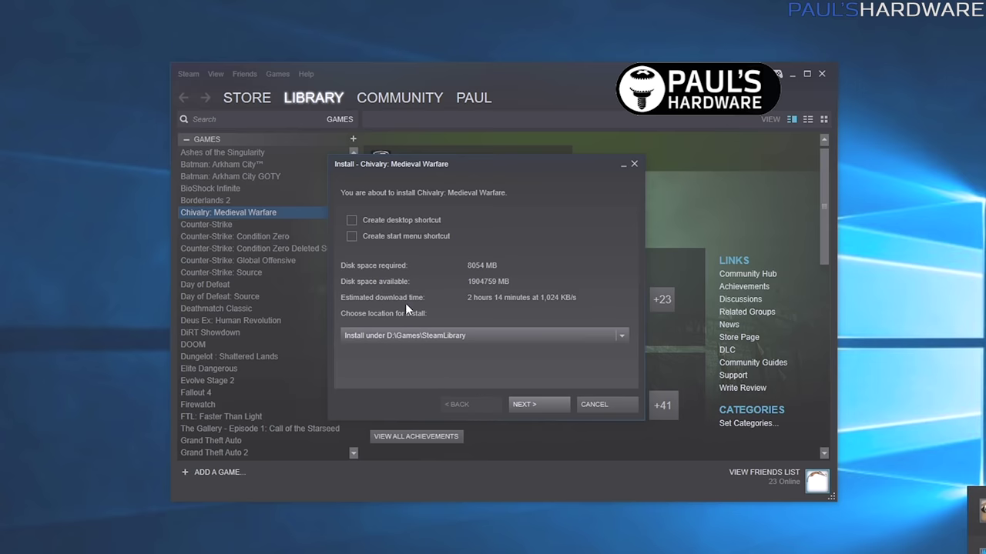
left_click(535, 405)
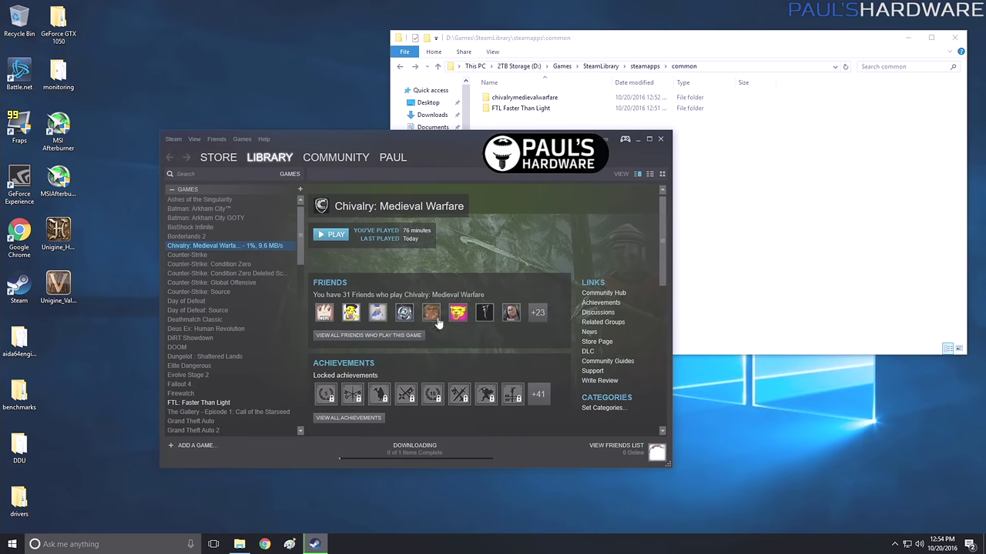
Check the Chivalry: Medieval Warfare download progress in Steam against the copied chivalrymedievalwarfare folder on D:.
left_click(431, 444)
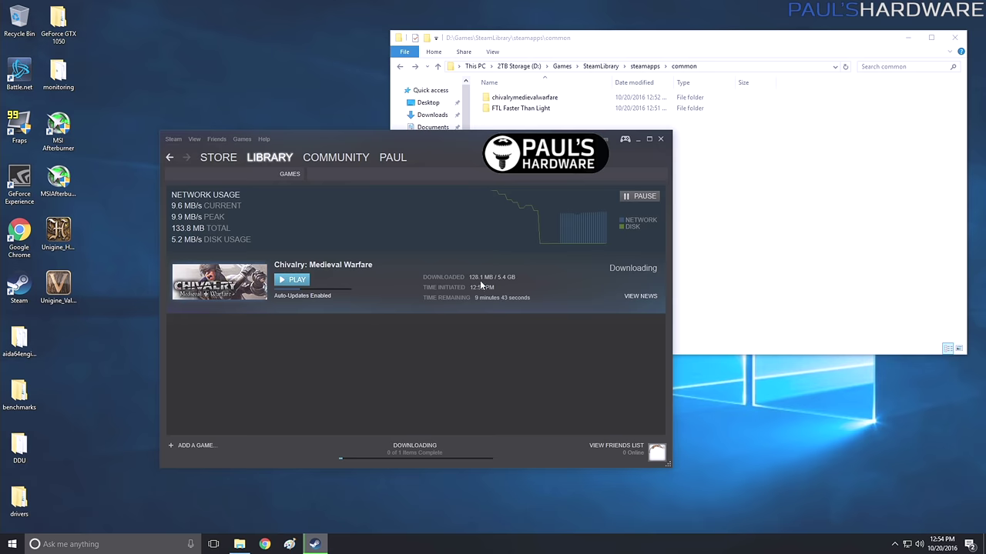
left_click_drag(531, 140, 521, 161)
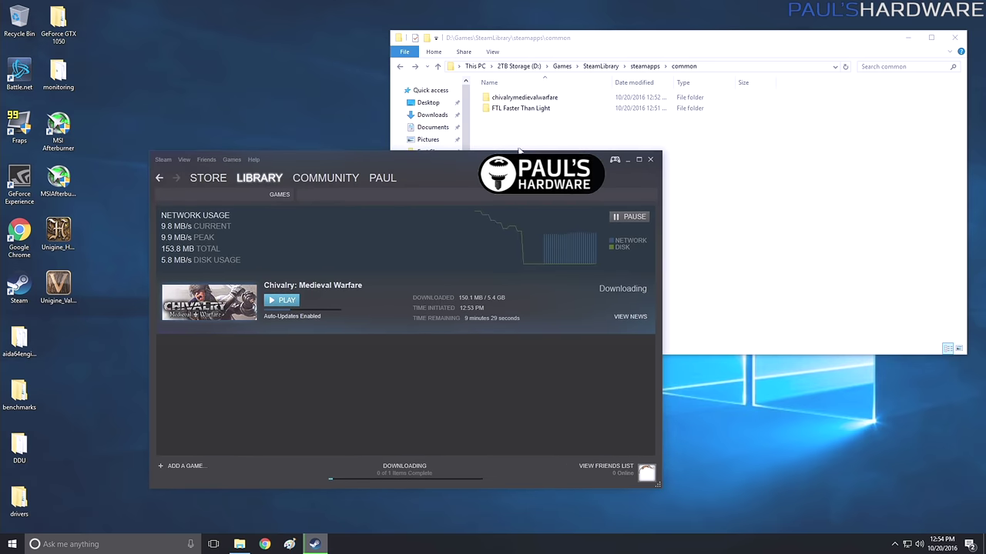
left_click(536, 98)
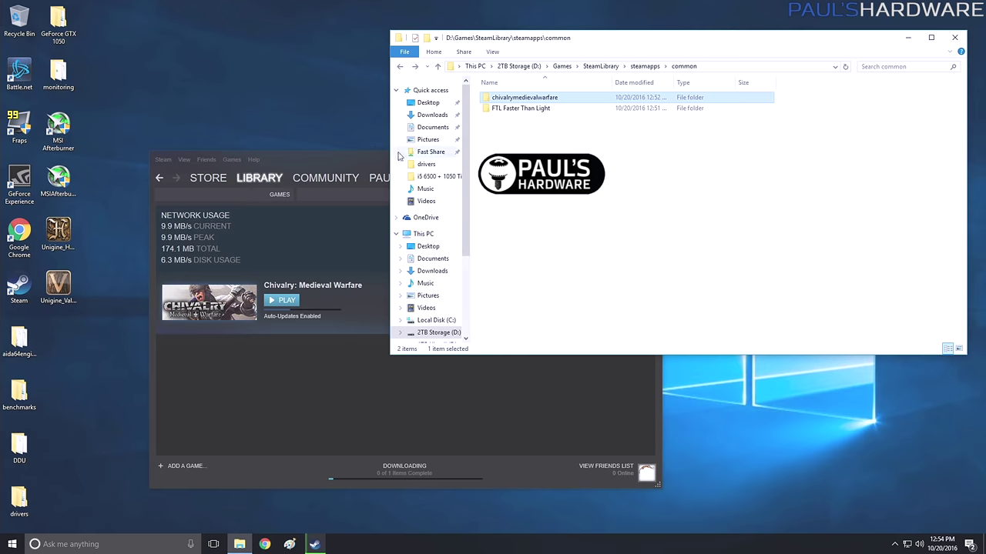
left_click(373, 159)
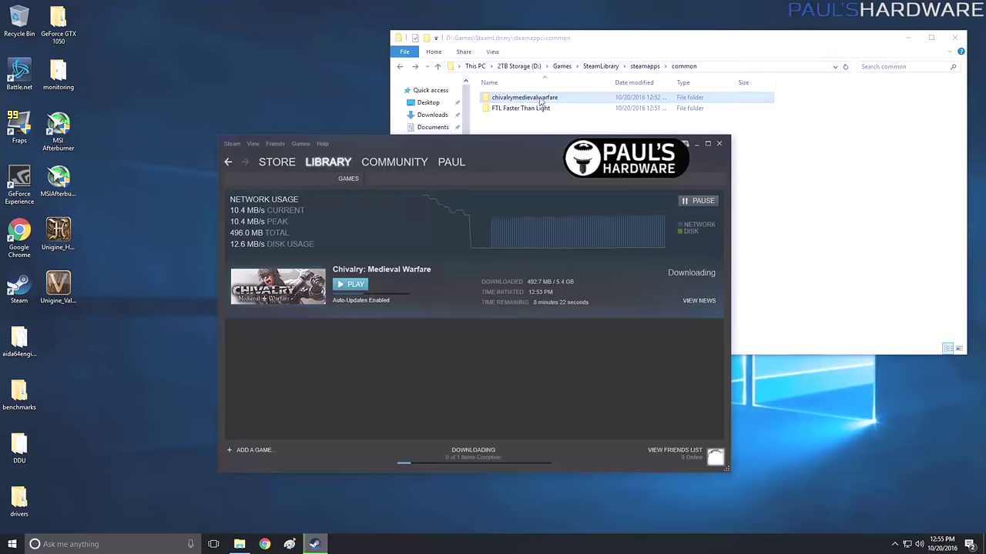
left_click_drag(421, 146, 398, 144)
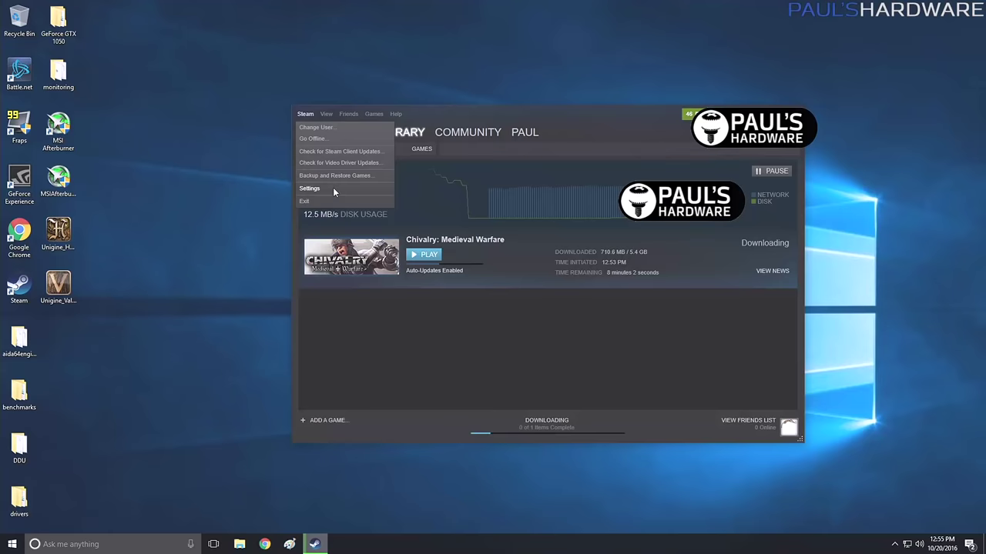
Open the Steam library folders list from the download settings and move it clear of the settings window.
left_click(333, 188)
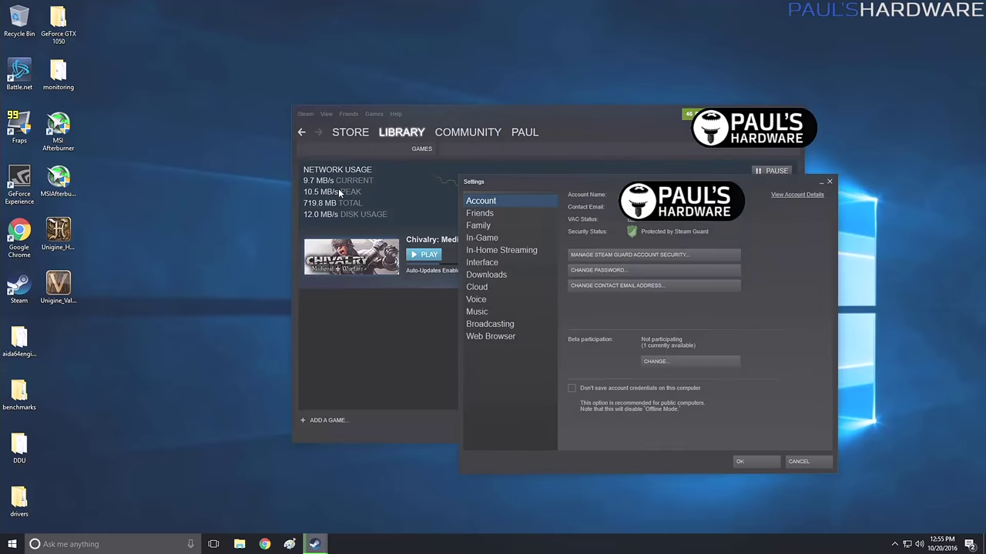
left_click(503, 277)
left_click(603, 210)
left_click_drag(583, 227, 614, 64)
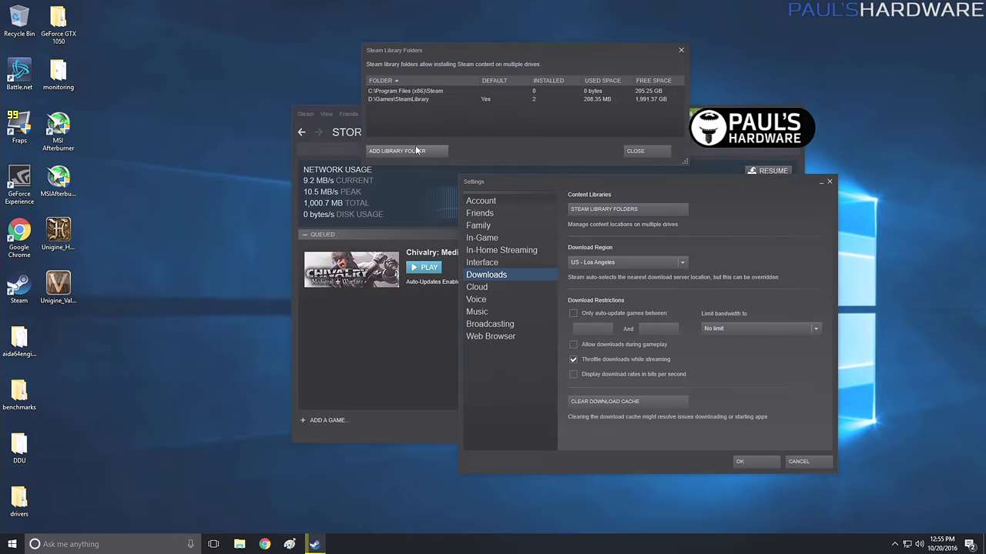
Start adding another Steam library folder and browse to the F: drive for its location.
left_click(416, 152)
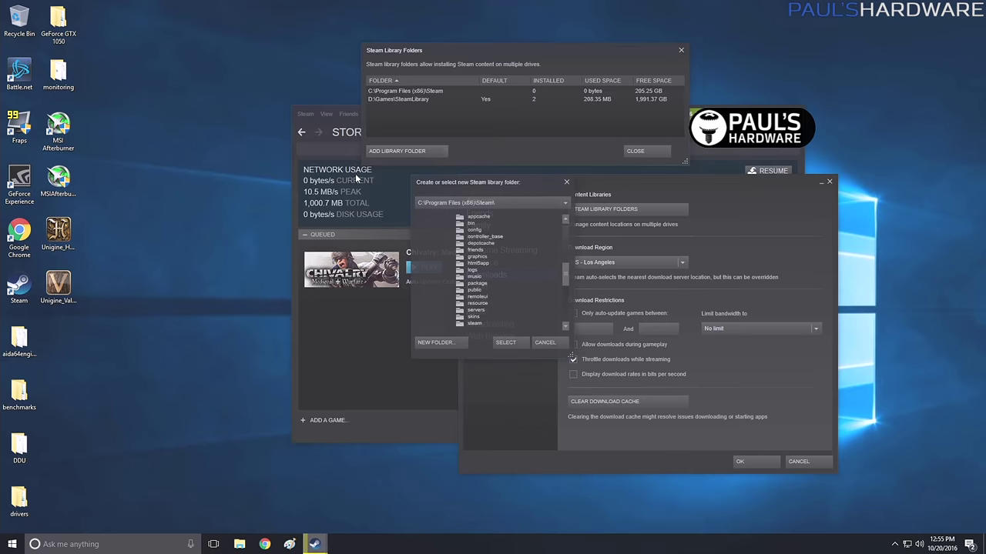
left_click(517, 204)
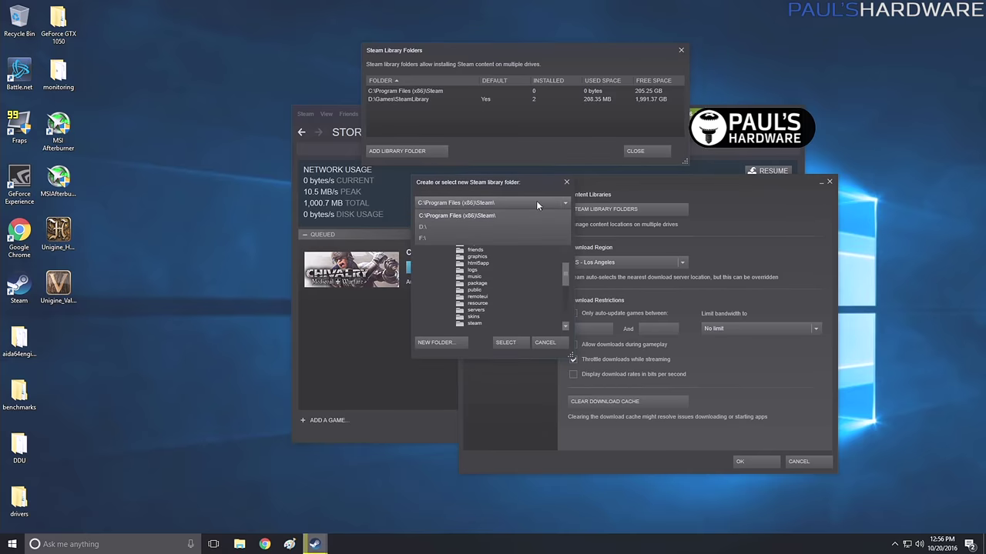
left_click(477, 239)
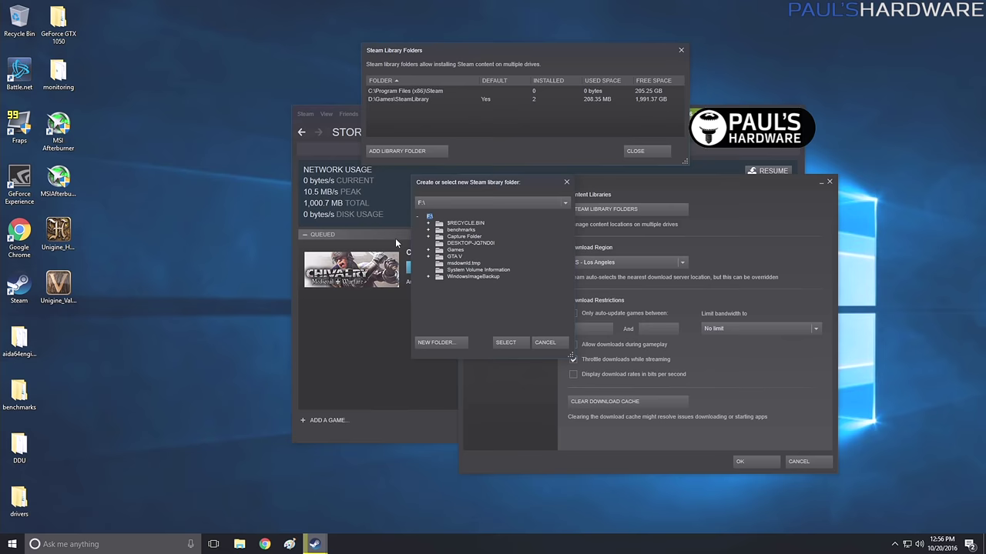